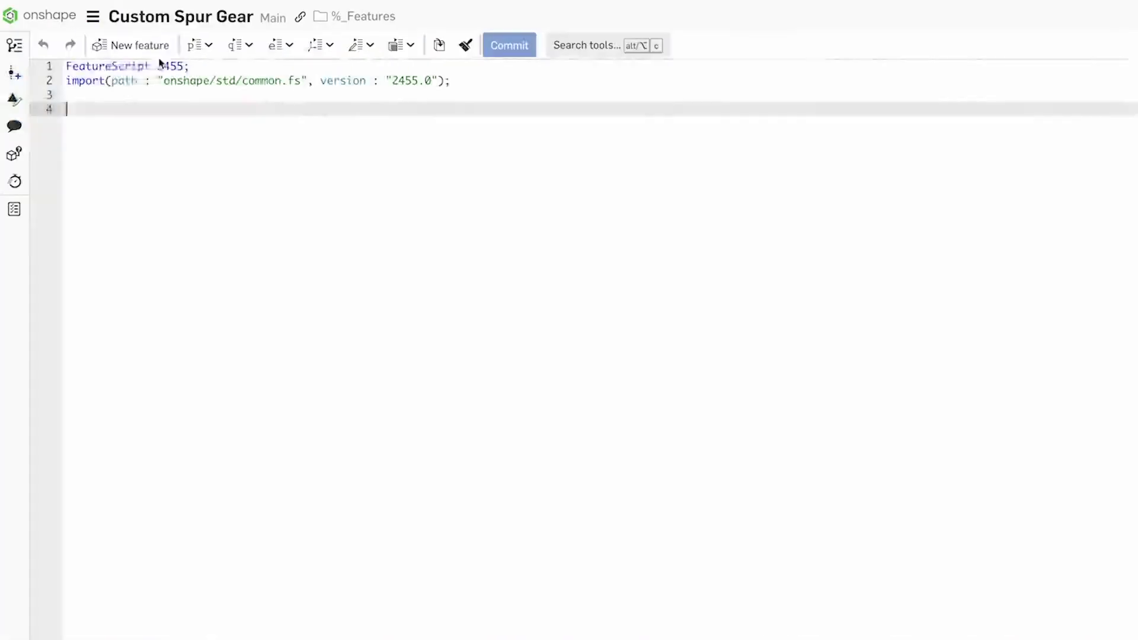
Step: Create 'My First Feature' with an EDGE query parameter and an opExtrude call in its body
left_click(146, 49)
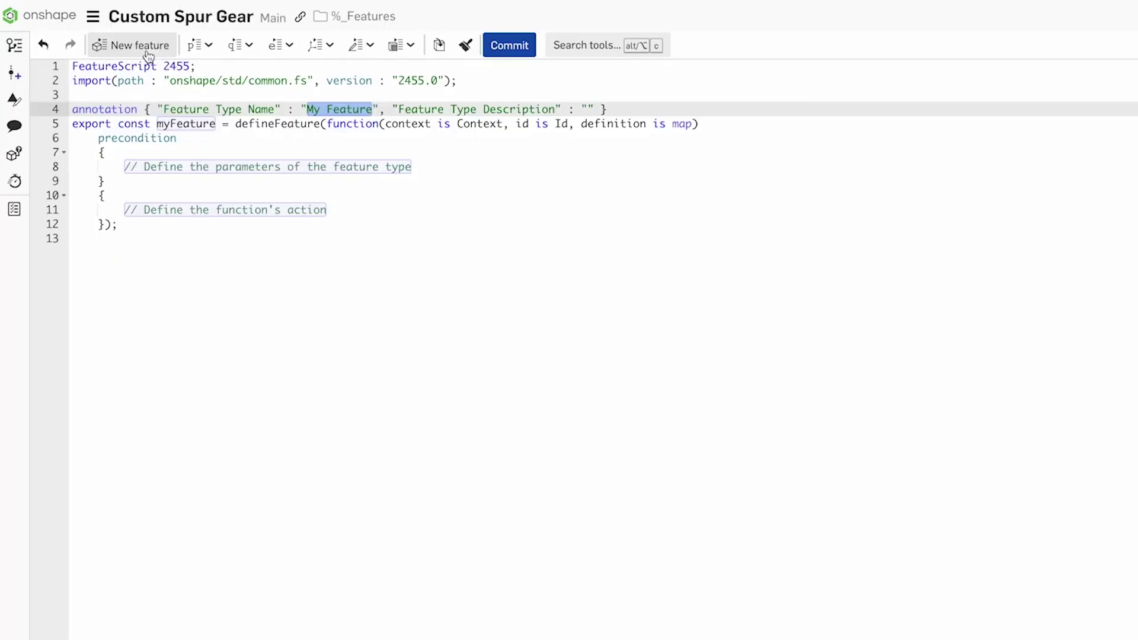
type("First")
triple_click(175, 166)
type("que")
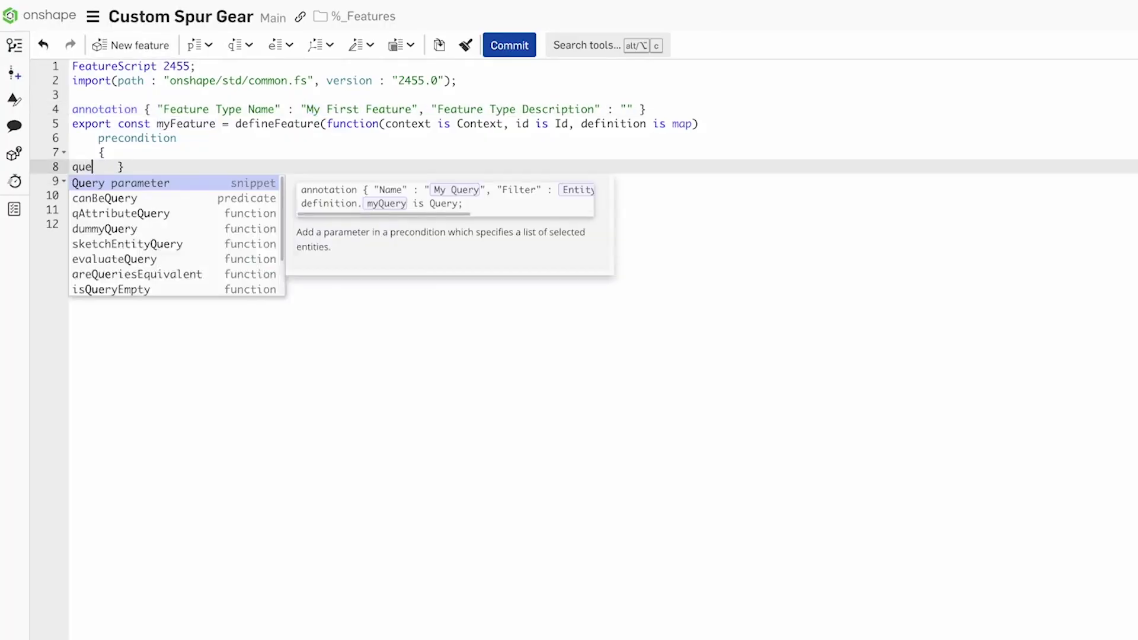
left_click(187, 184)
type("E")
key("Return")
triple_click(233, 224)
type("opext")
left_click(278, 256)
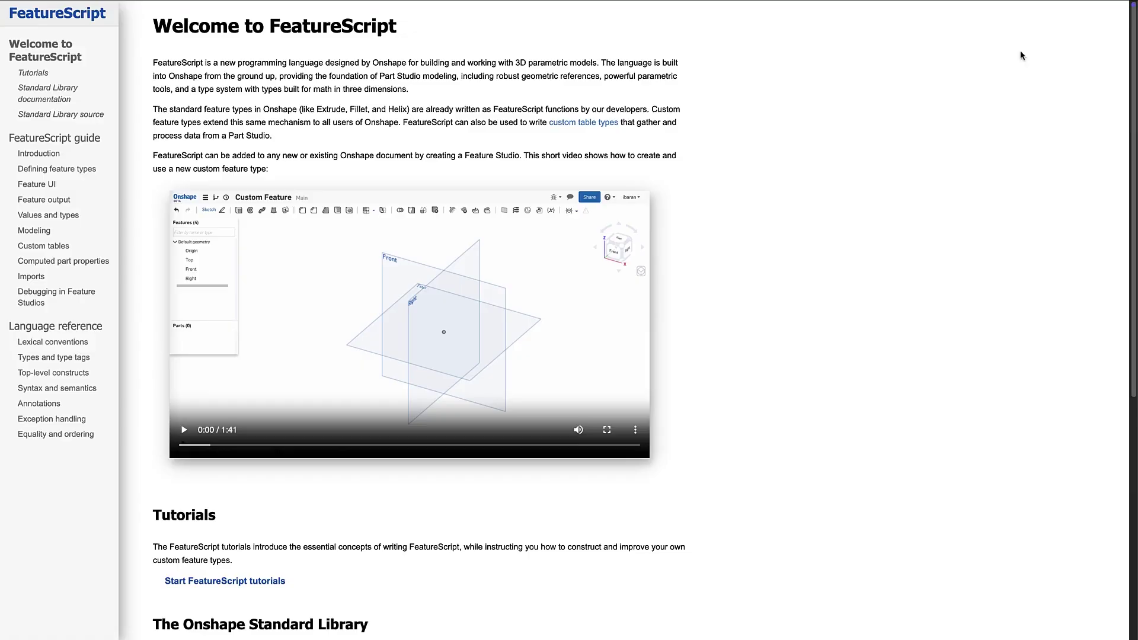
scroll(256, 569, "down", 3)
scroll(251, 570, "down", 2)
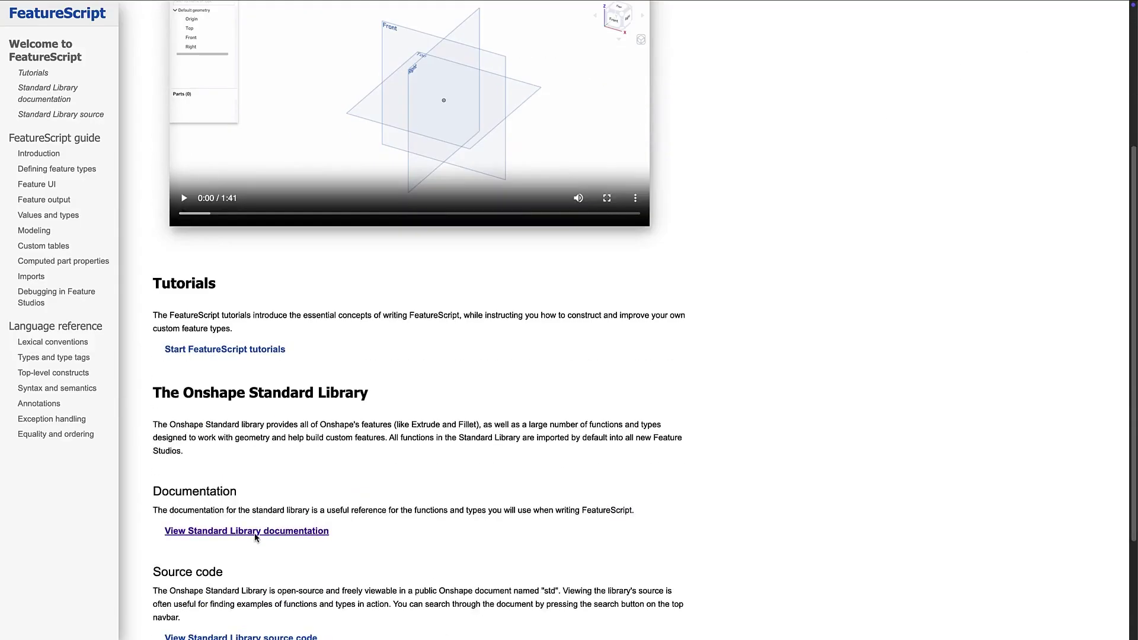
Step: Go to the FeatureScript tutorials from the documentation welcome page
left_click(225, 349)
scroll(228, 357, "down", 3)
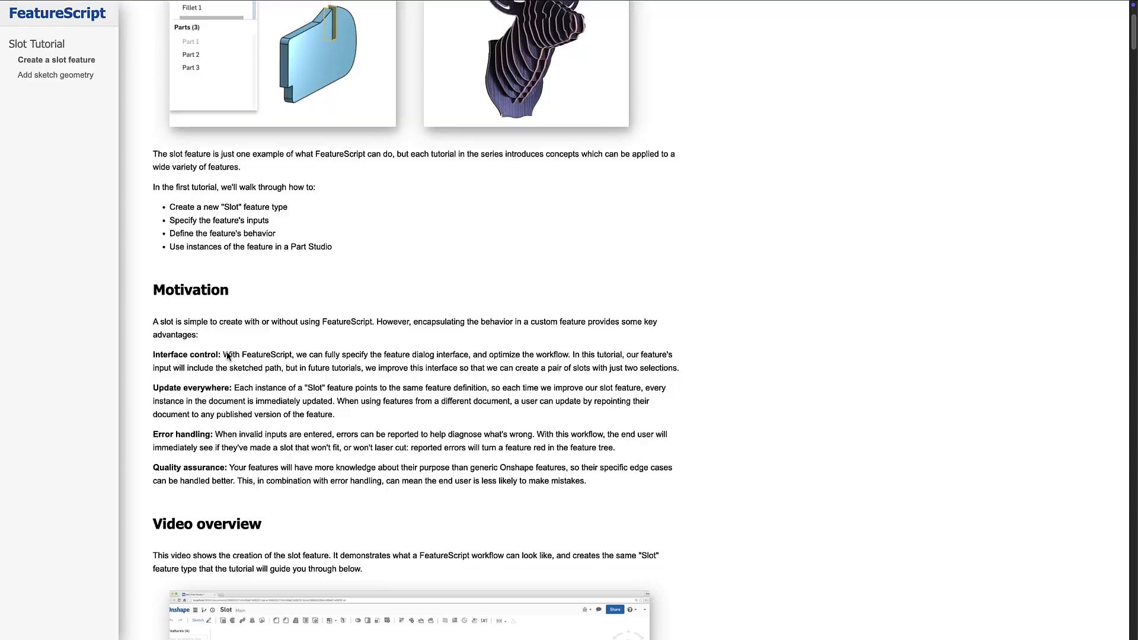
scroll(228, 356, "down", 4)
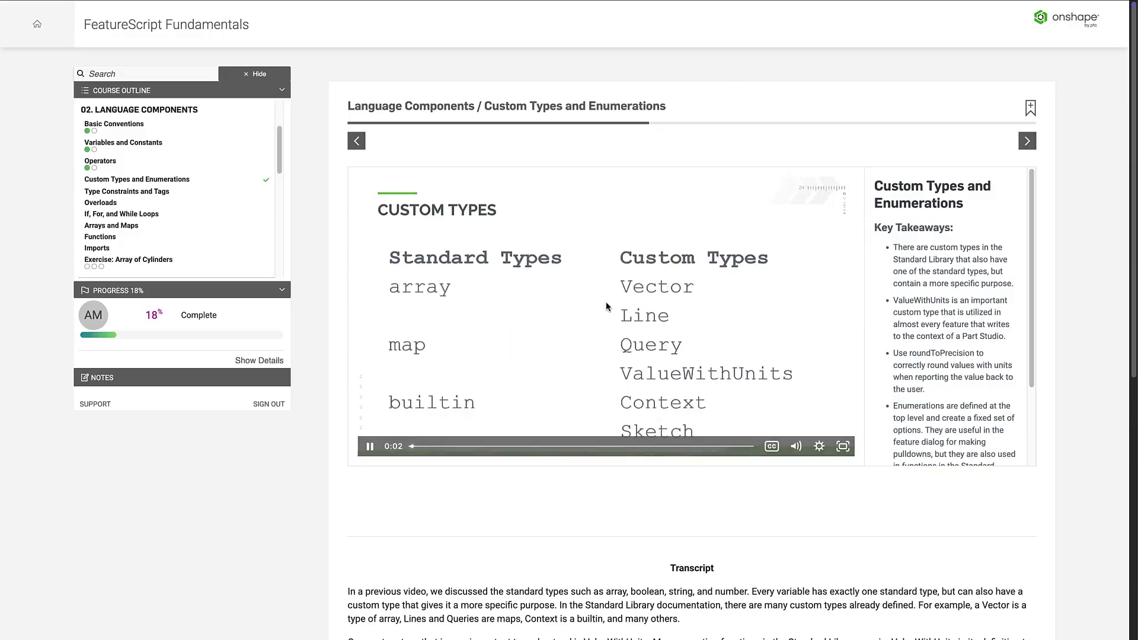
Step: Page the Custom Feature Spotlight carousel forward until the Spur Gear card is centred
left_click(284, 545)
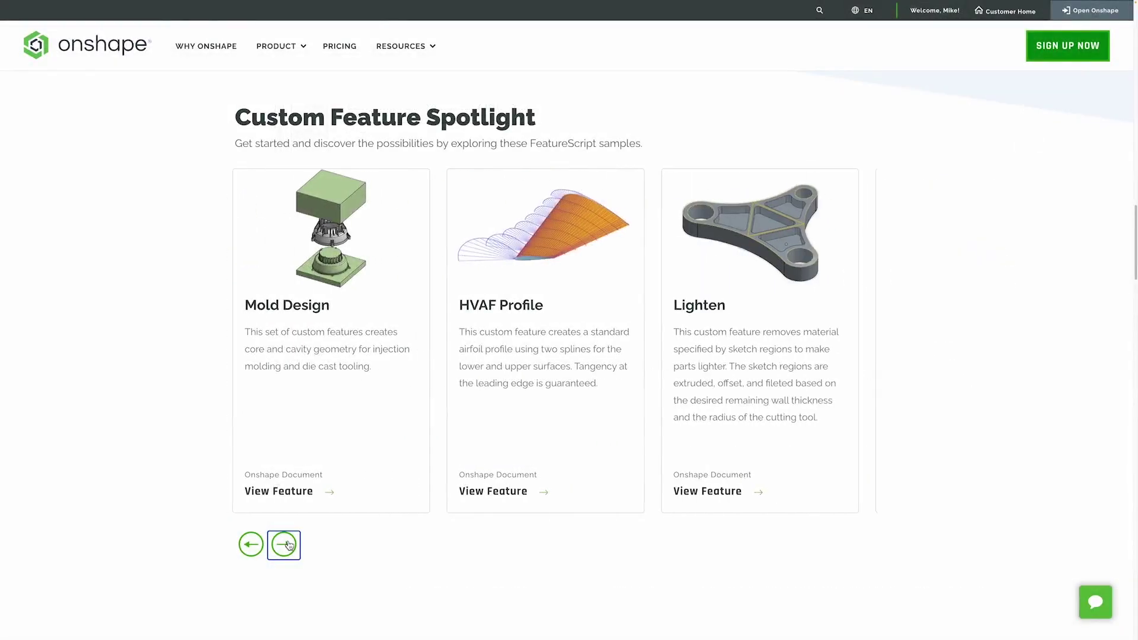
left_click(287, 545)
left_click(287, 546)
left_click(286, 544)
left_click(286, 545)
left_click(287, 545)
left_click(287, 546)
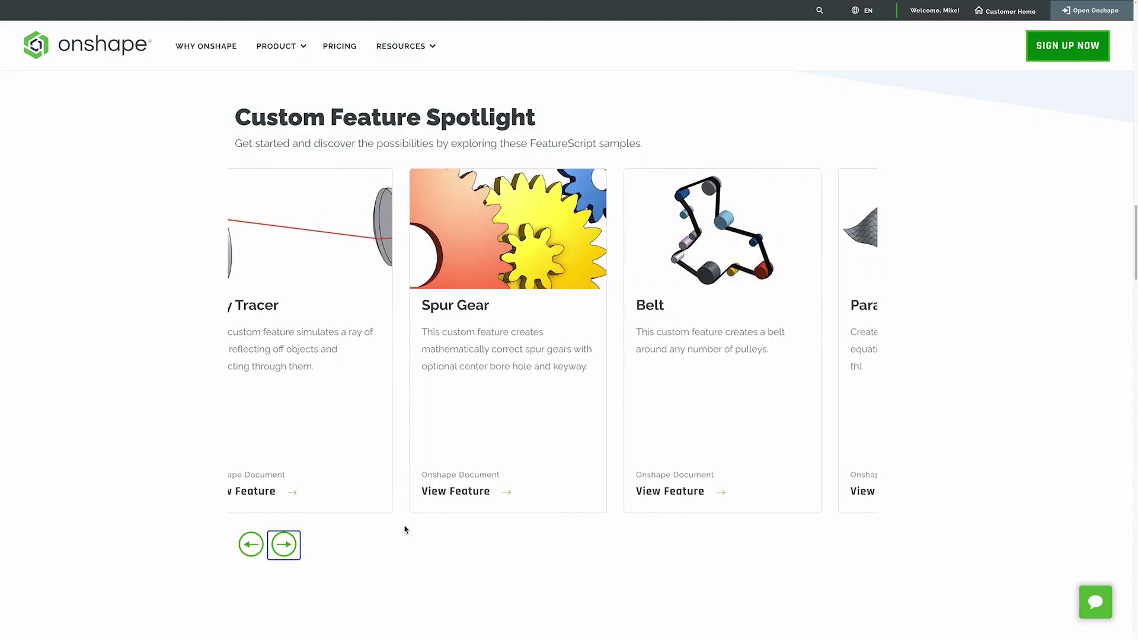
Step: From the Spur Gear sample document, add the version 1.173 Spur gear feature to the toolbar
left_click(457, 494)
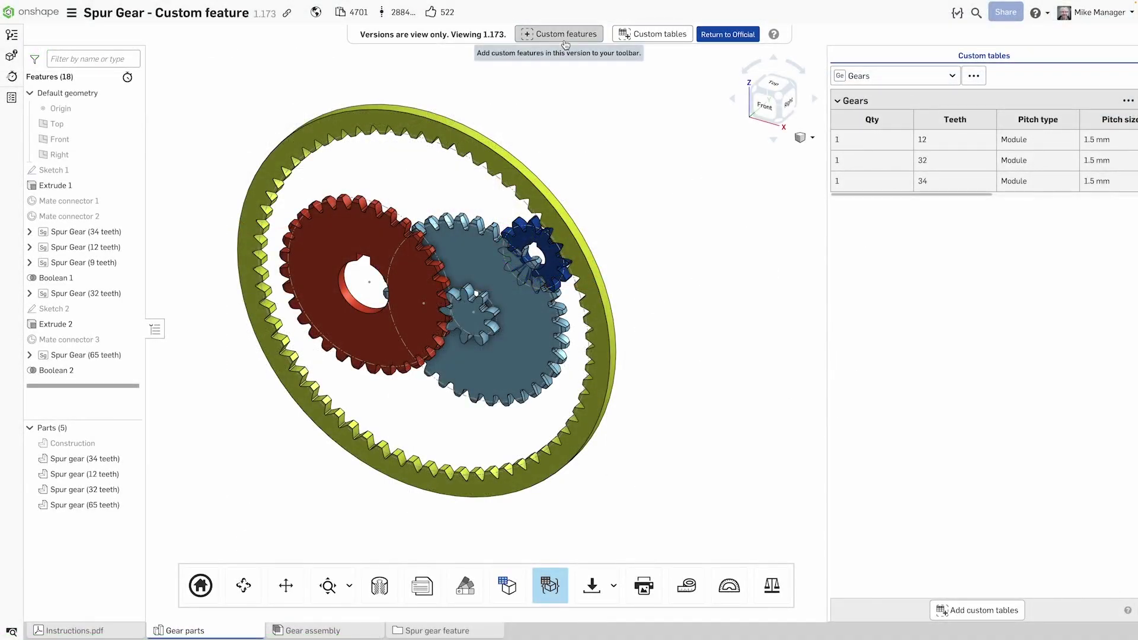
left_click(563, 39)
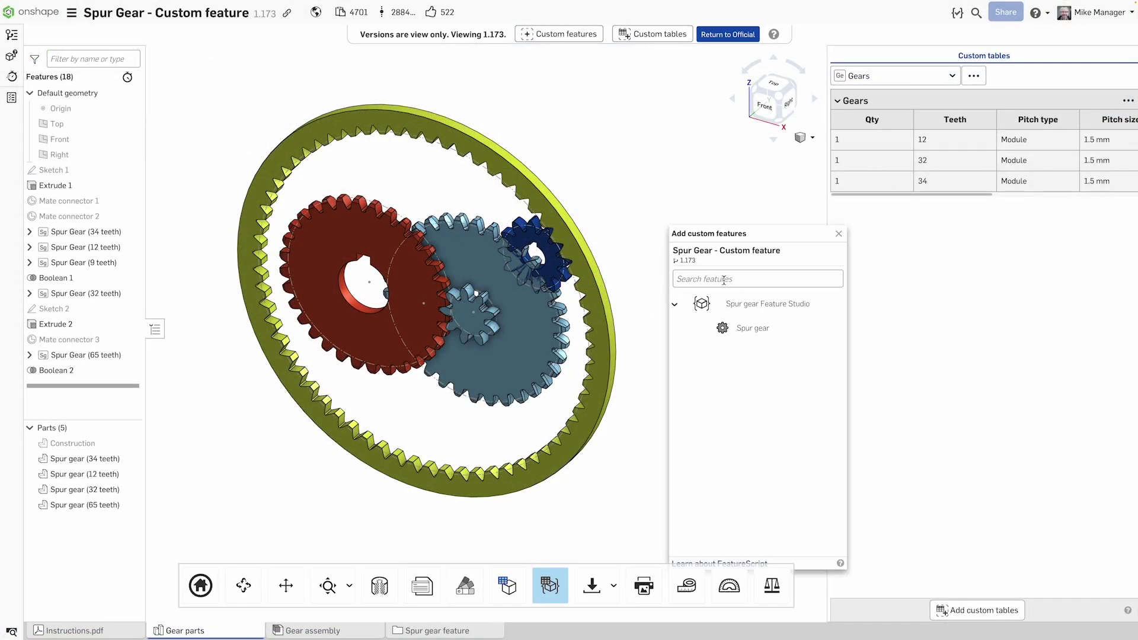
left_click(755, 334)
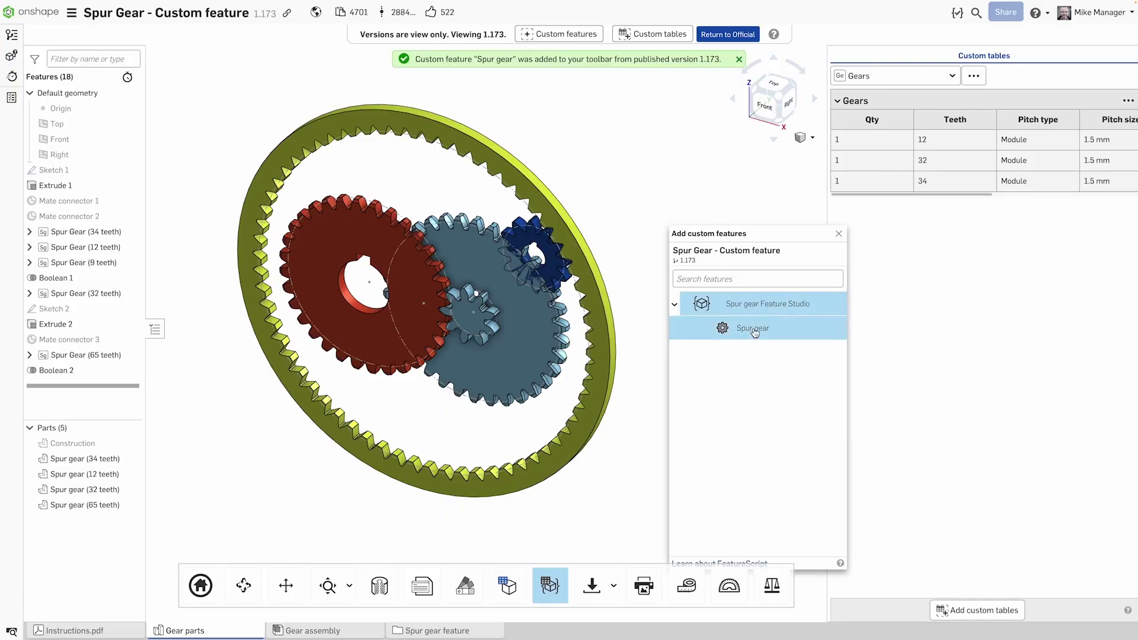
left_click(841, 235)
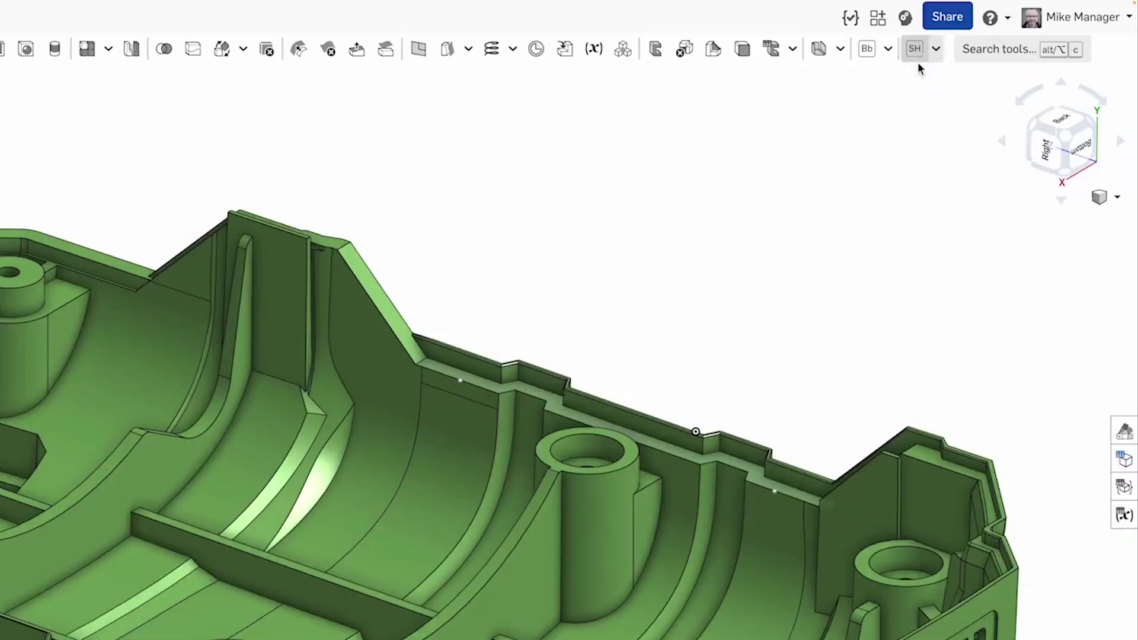
Step: Start a Snap Hook at Sketch 79's vertices with its direction flipped
left_click(820, 69)
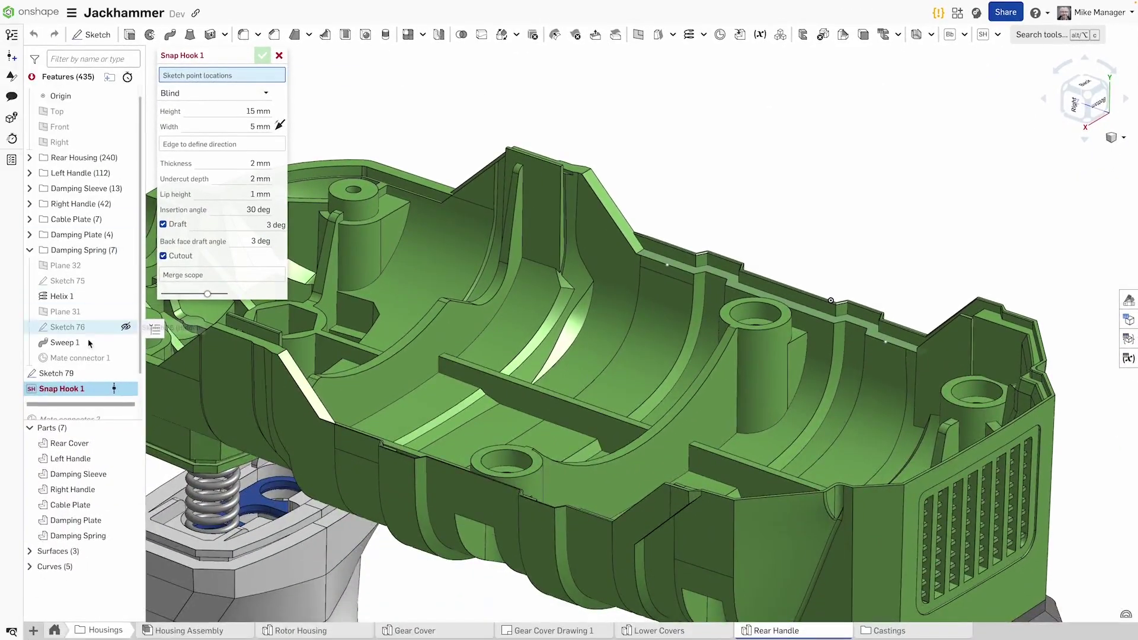
left_click(69, 373)
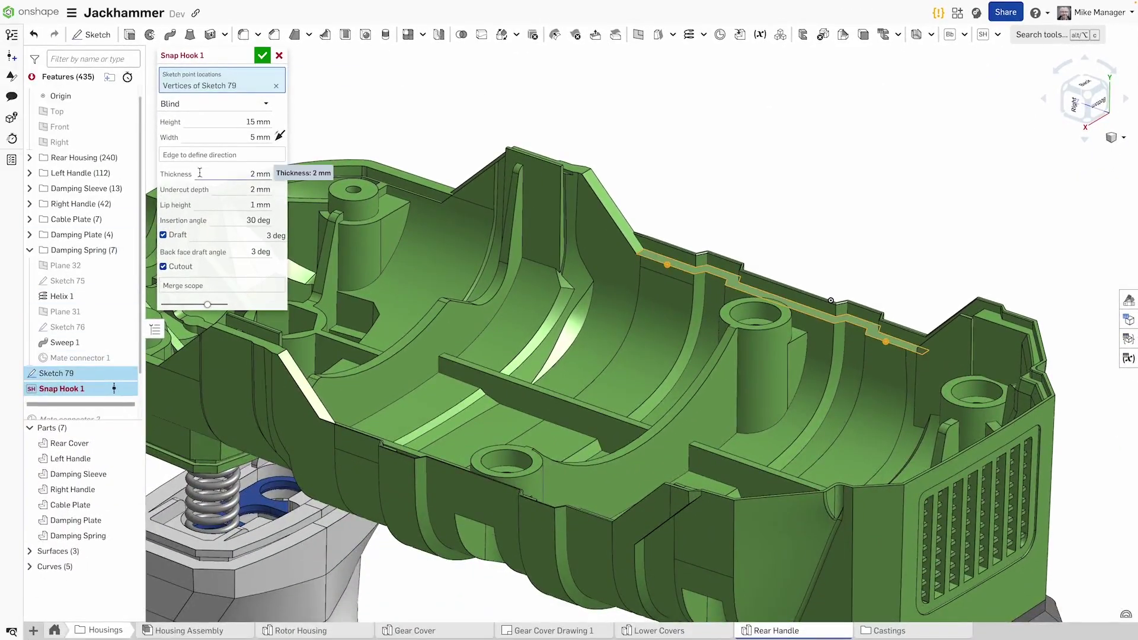
left_click(279, 135)
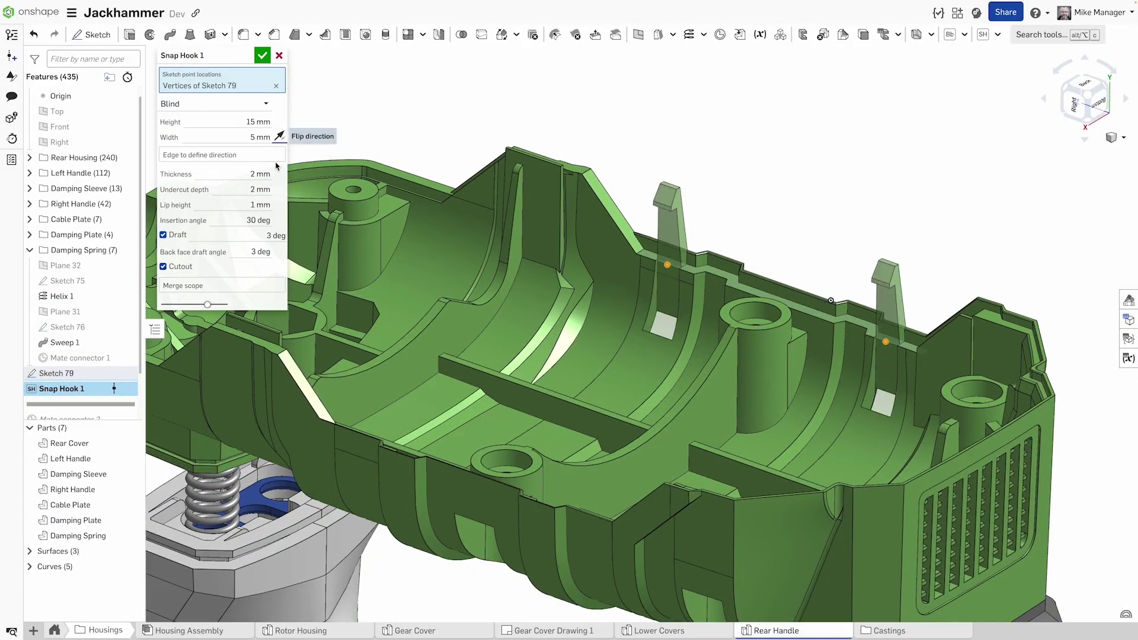